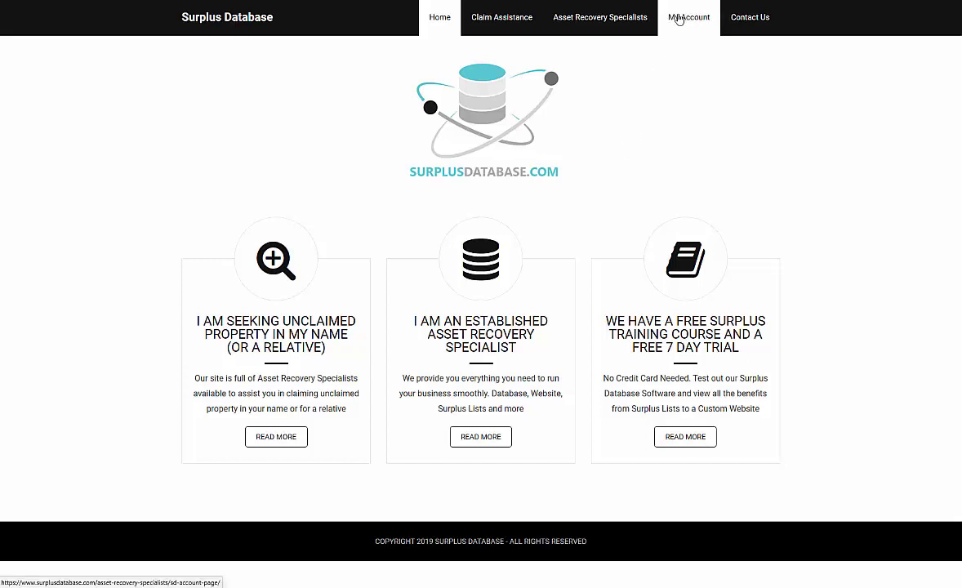
Go to the My Account dashboard showing the Level D Premium Membership.
left_click(678, 18)
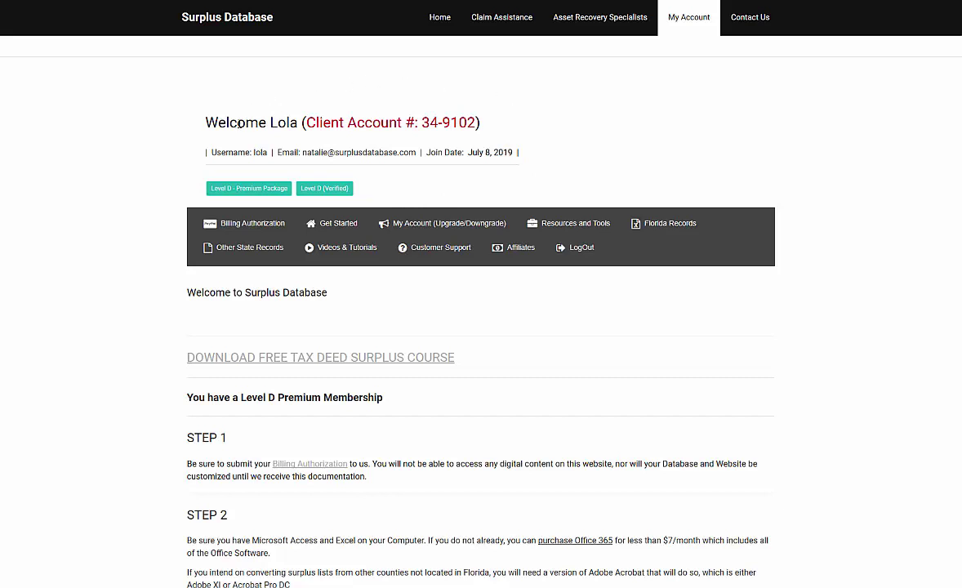
Show the Florida Records section and copy the repository's current password.
left_click(681, 226)
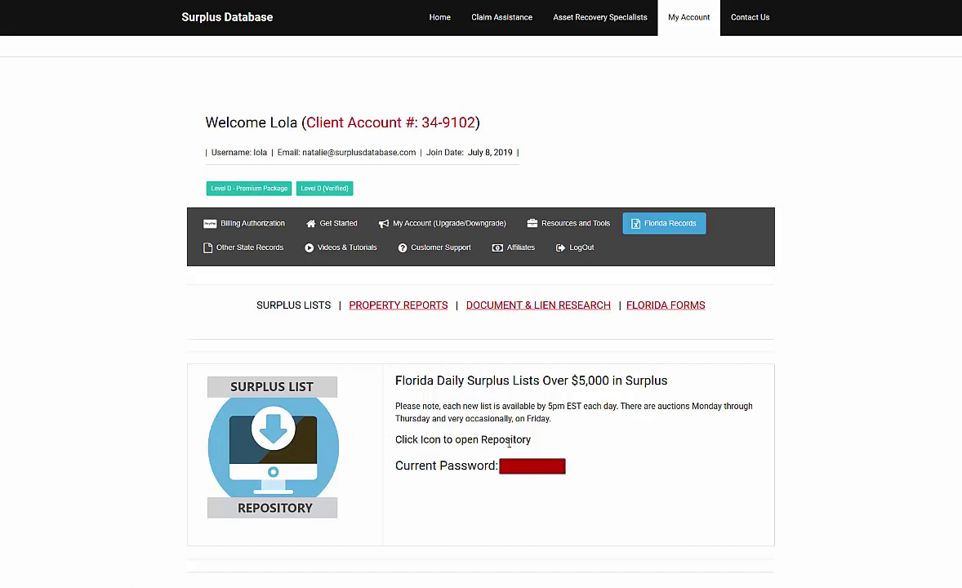
right_click(511, 474)
left_click(502, 481)
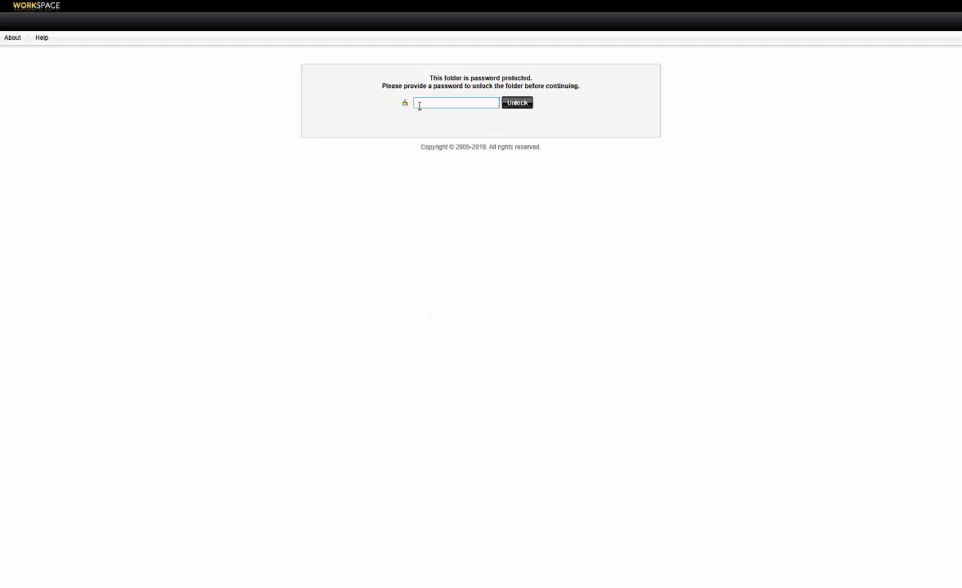
Paste the password to unlock the Workspace folder and download 07-22-2019.xlsx.
right_click(421, 104)
left_click(440, 114)
left_click(517, 105)
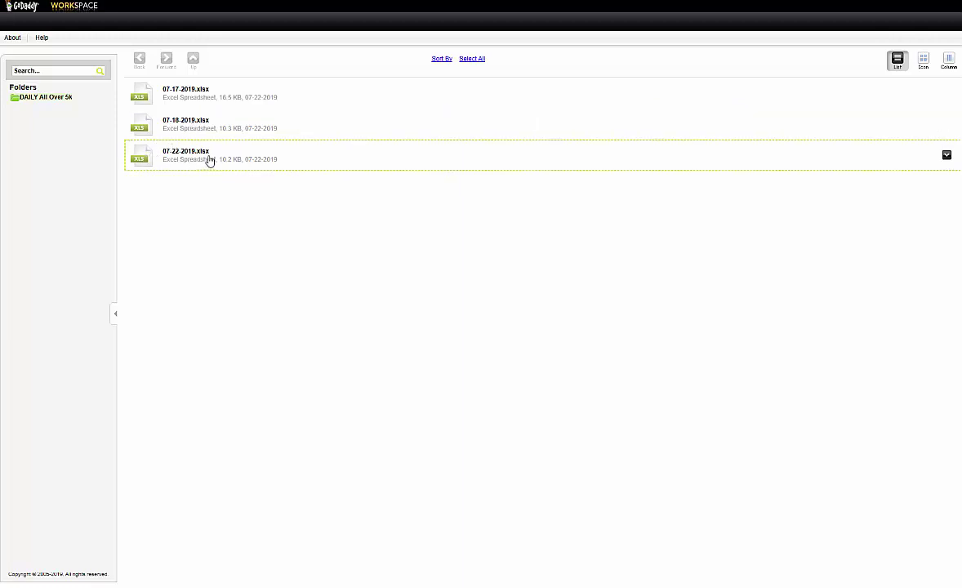
left_click(192, 158)
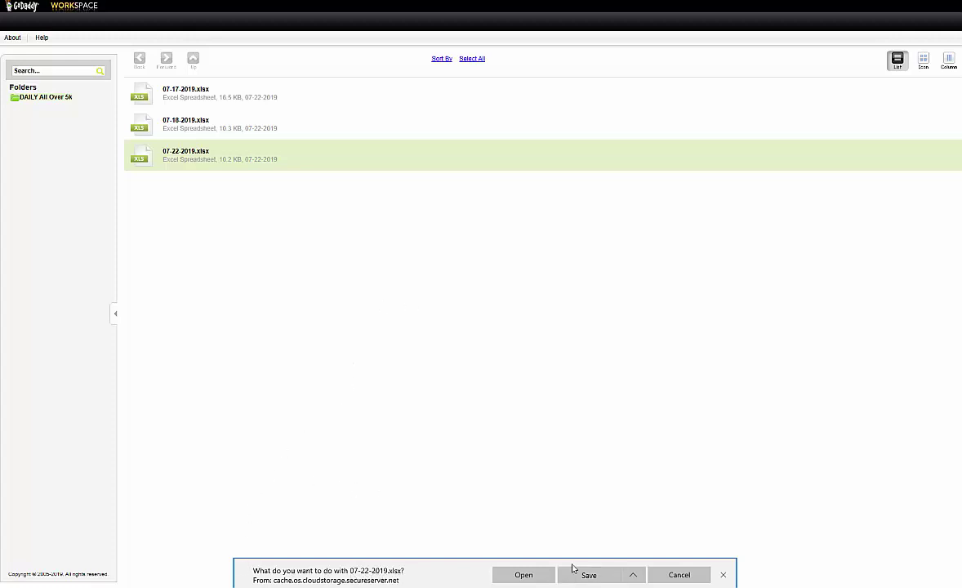
Open the downloaded 07-22-2019.xlsx in Excel, maximize the window, and enable editing.
left_click(525, 576)
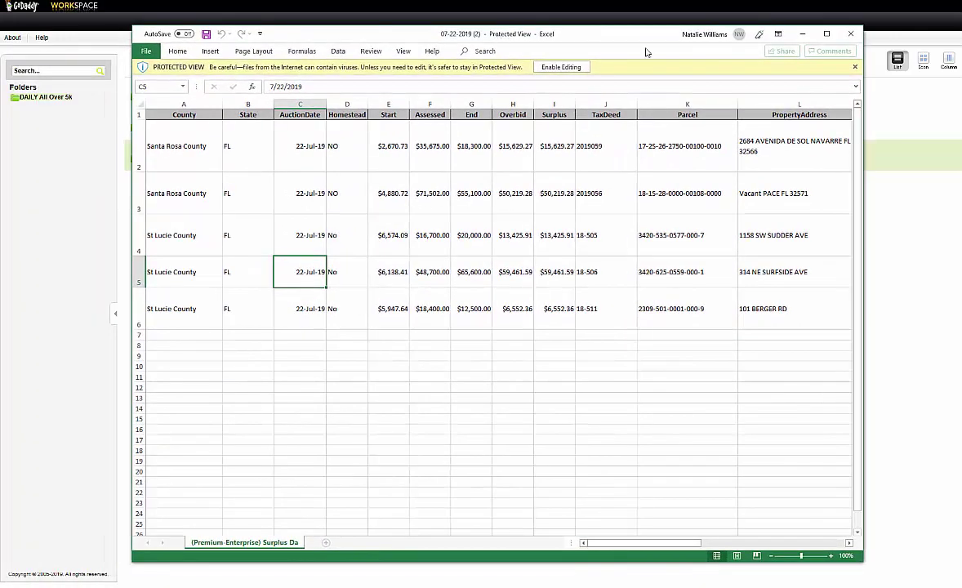
double_click(753, 32)
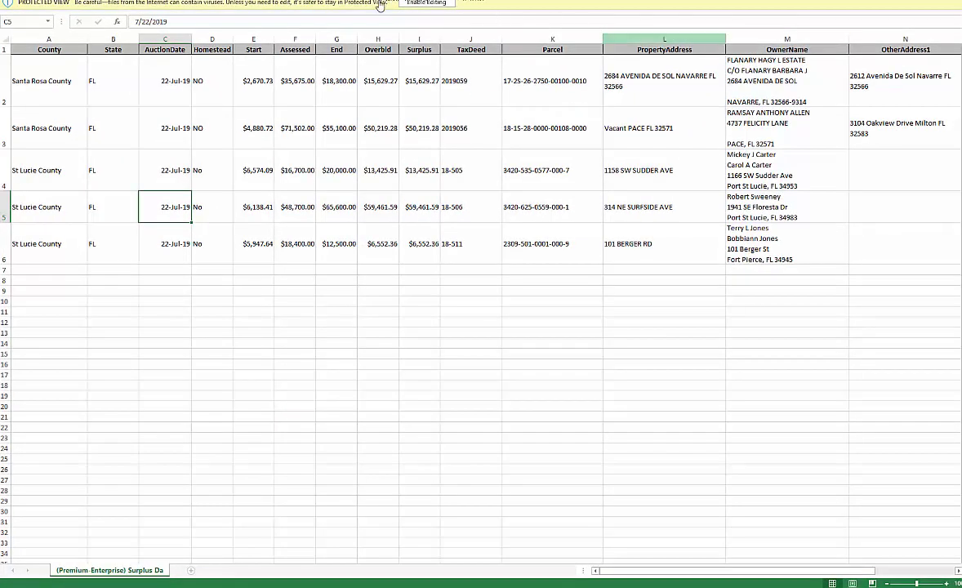
left_click(416, 4)
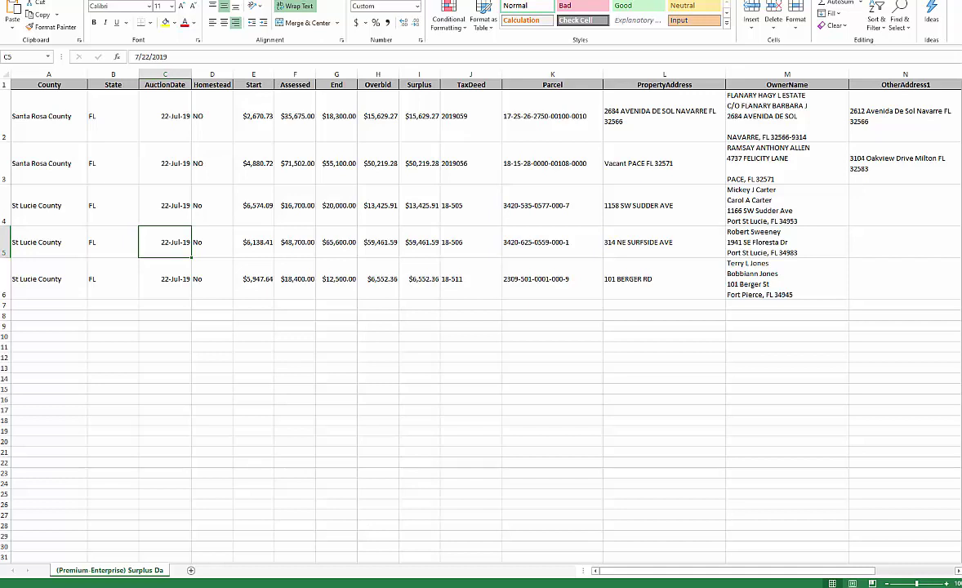
key("alt+f")
left_click(23, 16)
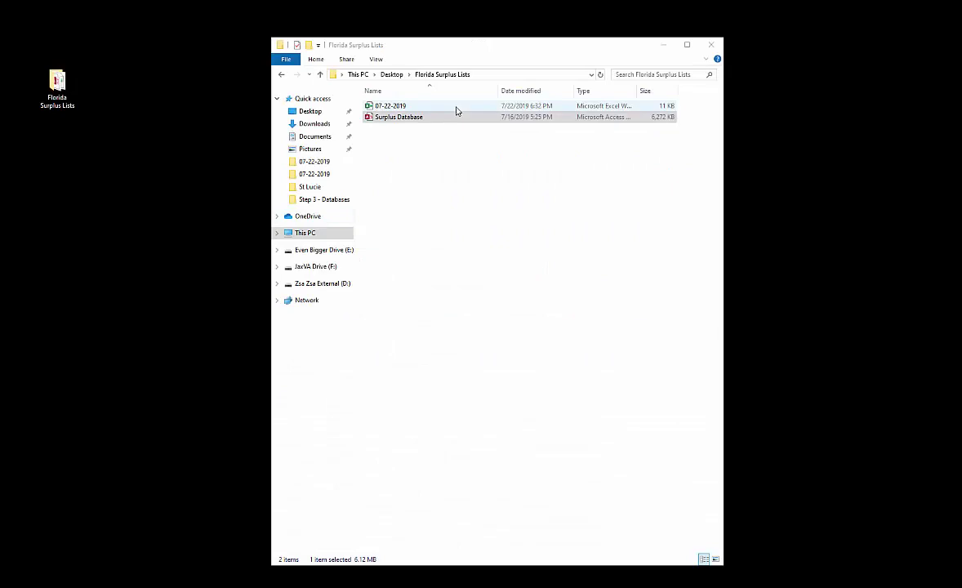
Open Surplus Database from the Florida Surplus Lists folder and enable its content.
left_click(390, 120)
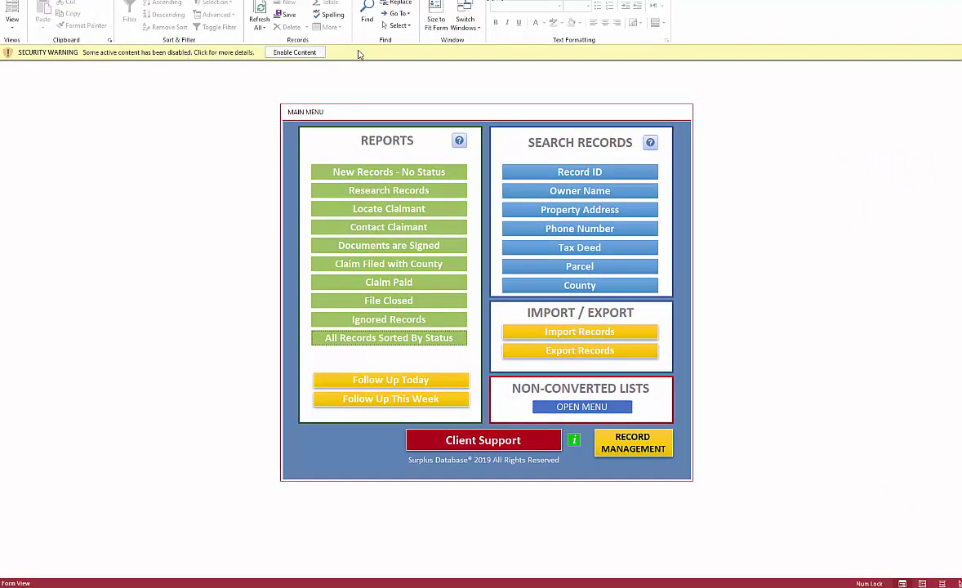
left_click(286, 52)
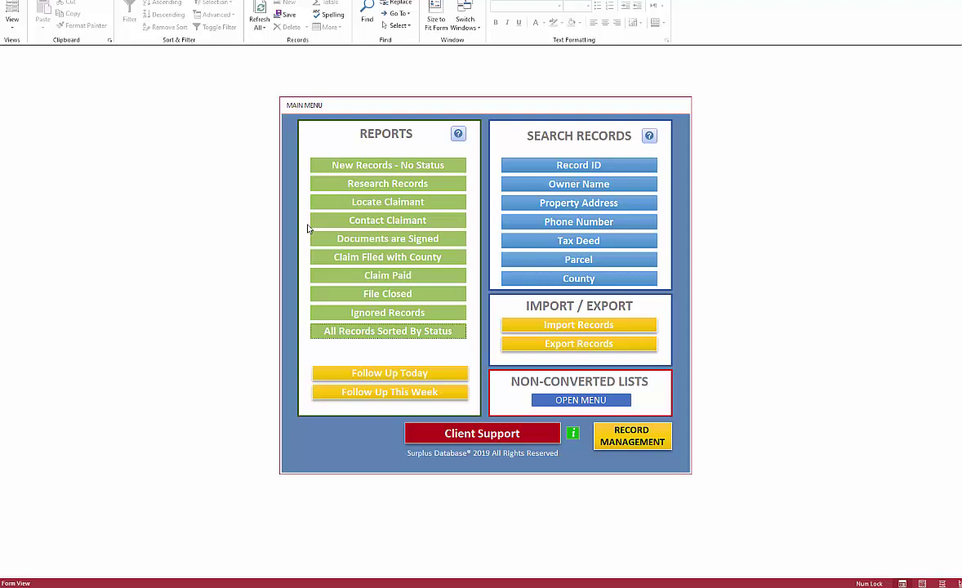
Start Import Records and browse to 07-22-2019.xlsx as the source spreadsheet.
left_click(577, 326)
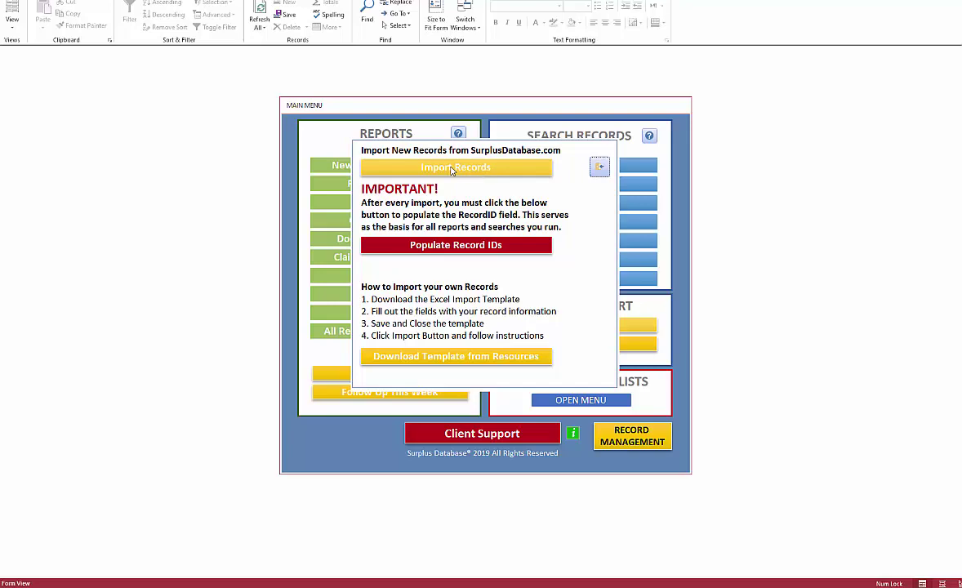
left_click(452, 168)
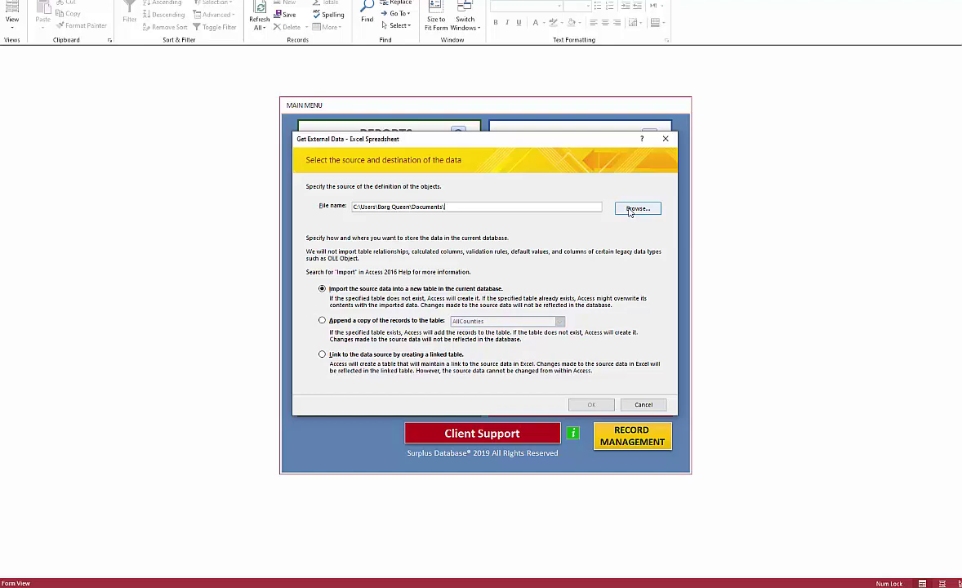
left_click(637, 209)
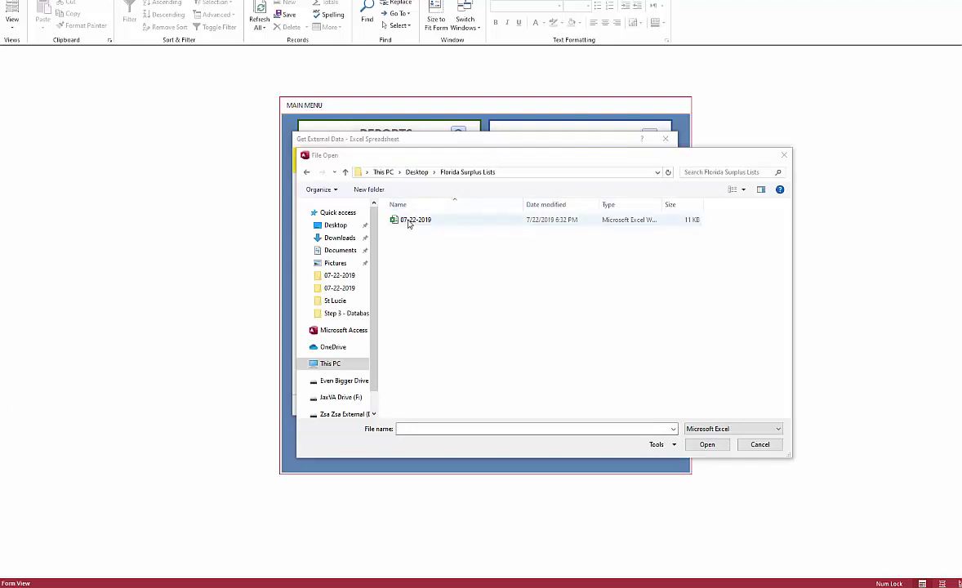
left_click(407, 221)
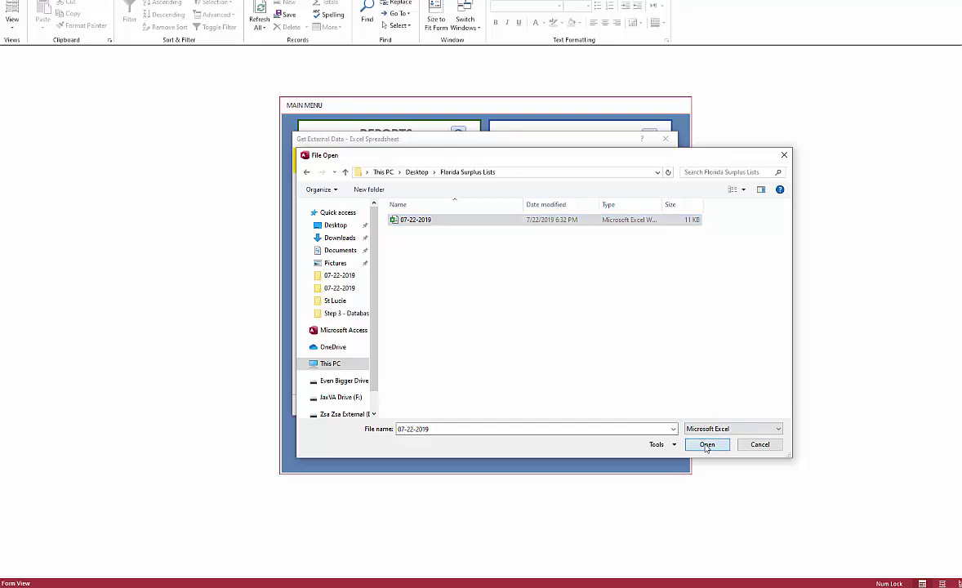
left_click(707, 446)
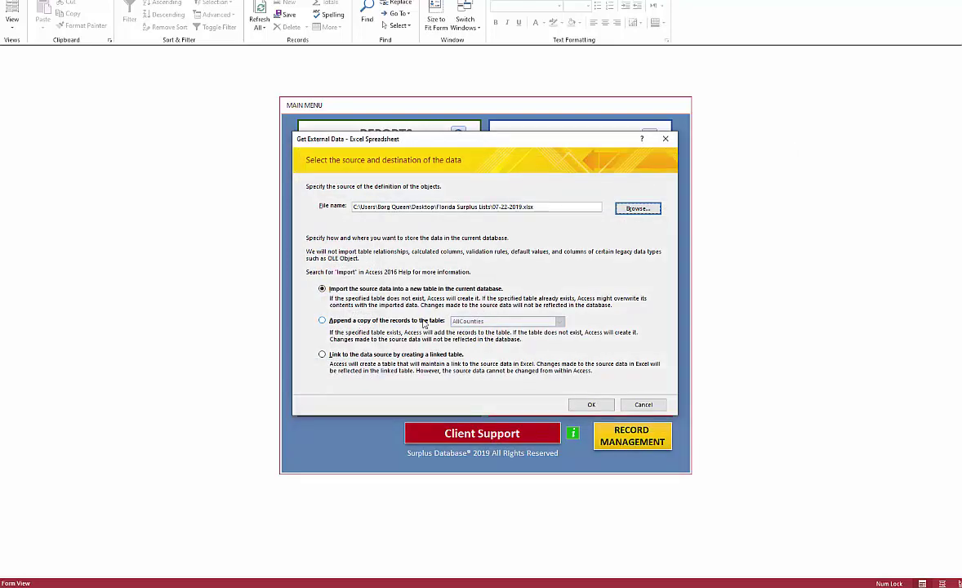
Choose to append the spreadsheet records to the existing TaxDeedRecords table.
left_click(322, 321)
left_click(558, 320)
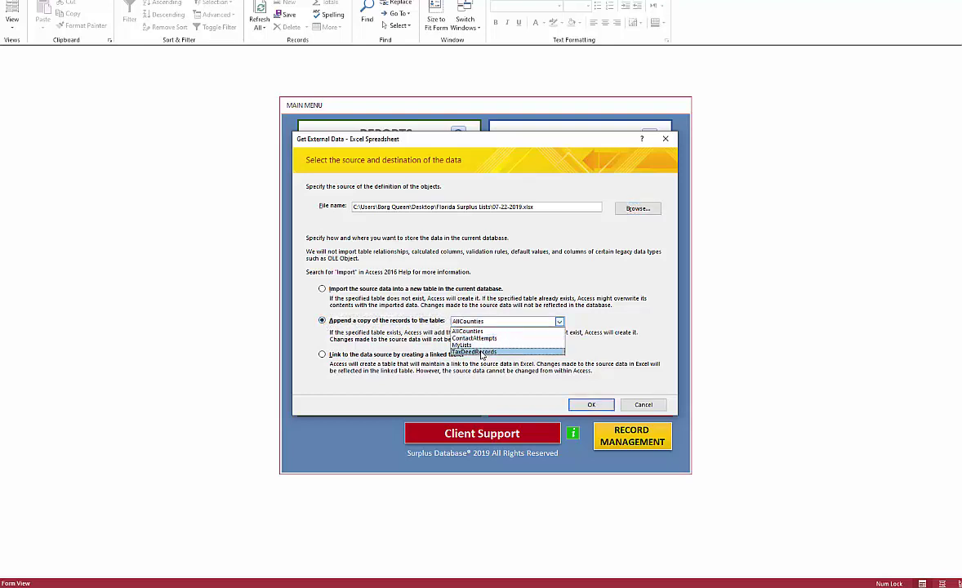
left_click(482, 352)
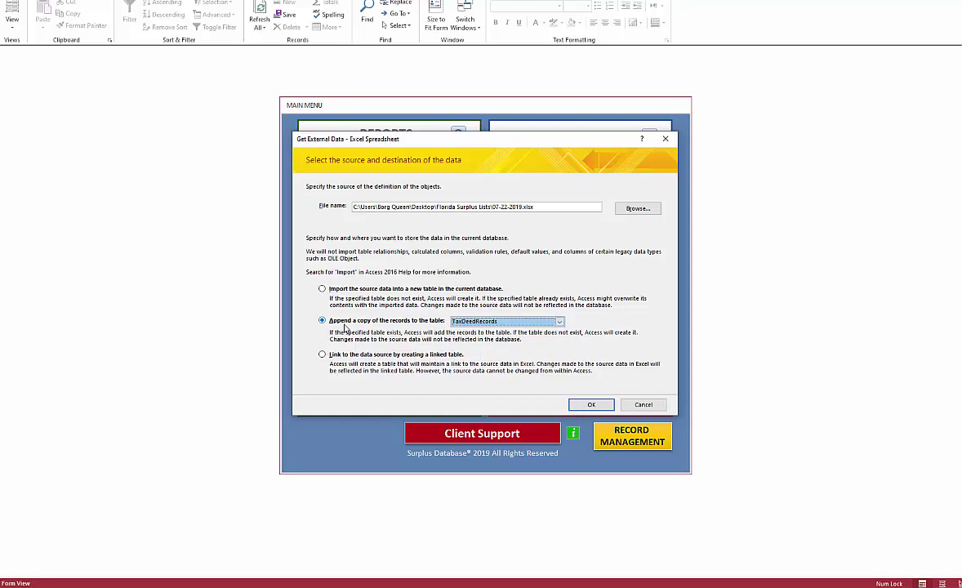
left_click(590, 406)
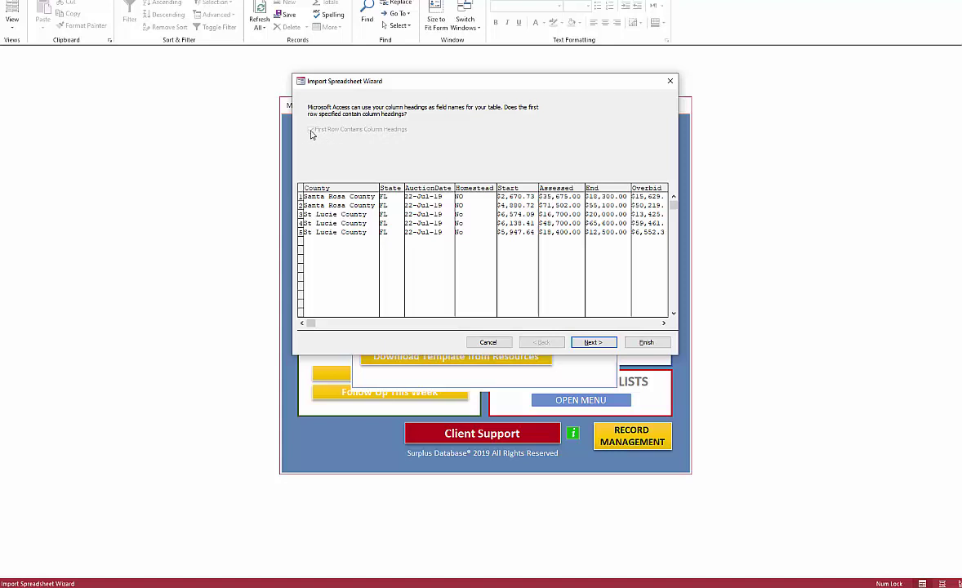
Finish the Import Spreadsheet Wizard and close it without saving the import steps.
left_click(593, 343)
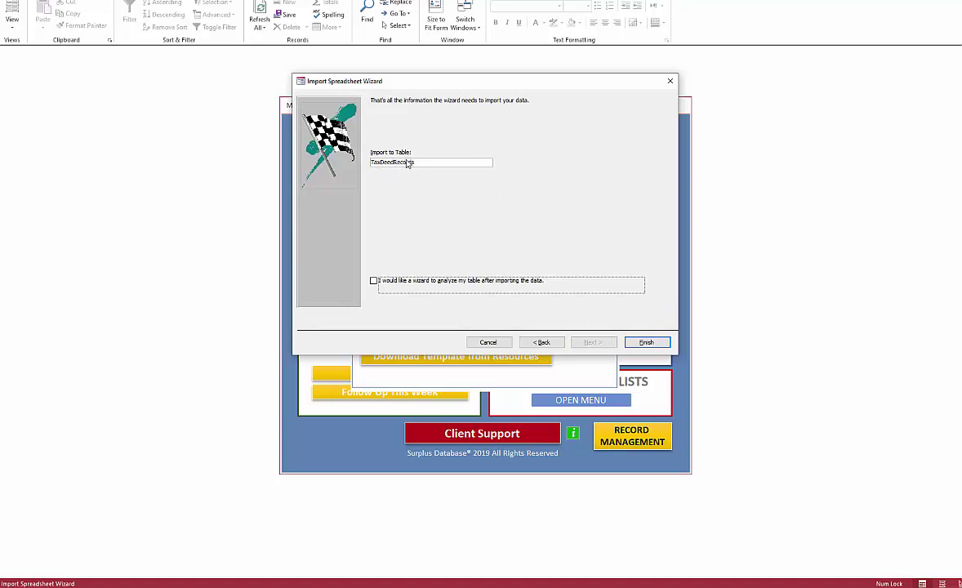
left_click(646, 343)
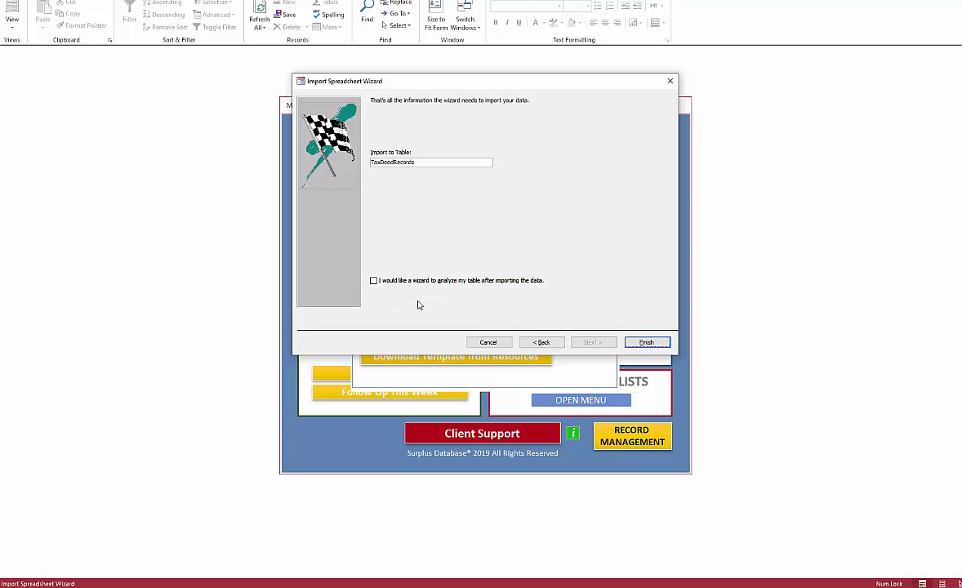
left_click(648, 342)
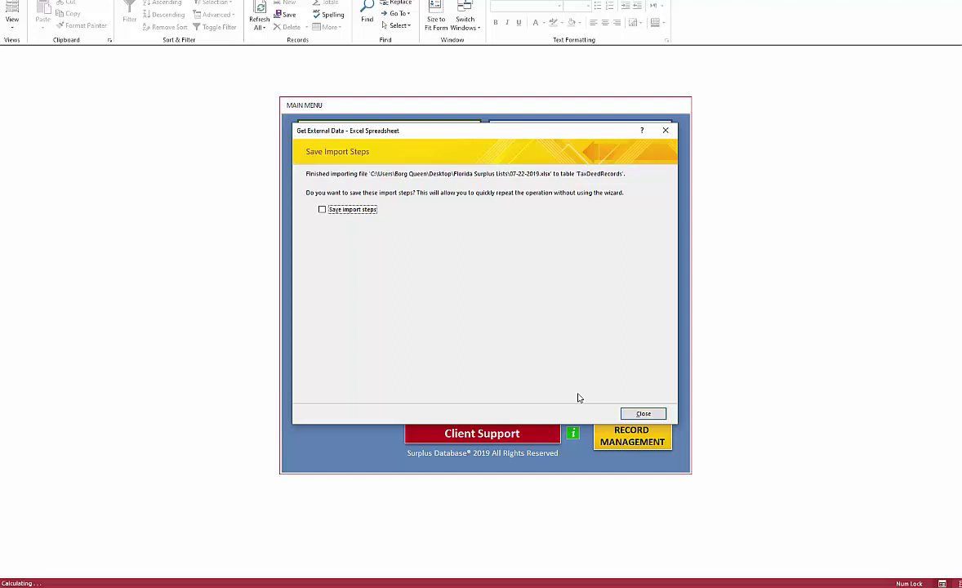
left_click(647, 415)
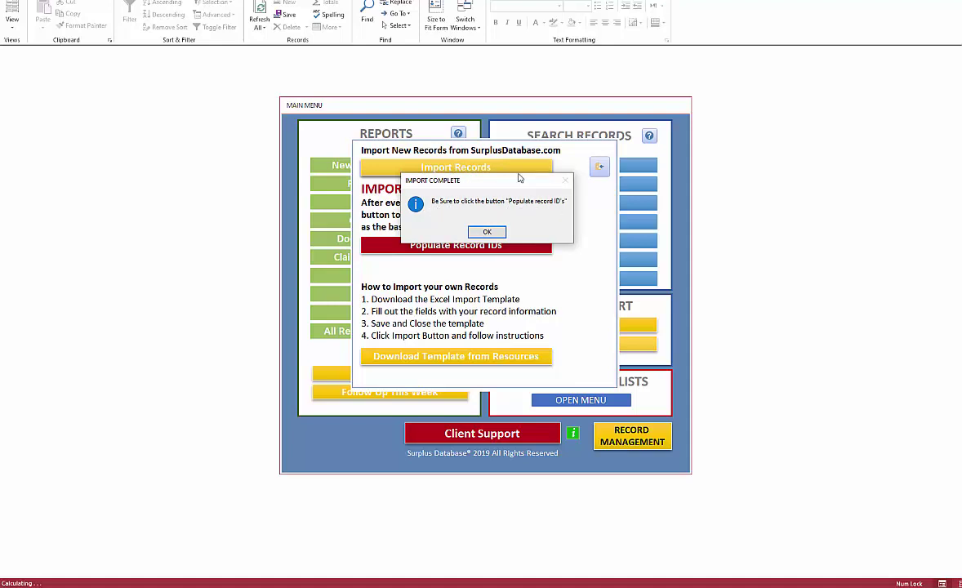
Dismiss the import-complete message and run Populate Record IDs, confirming the 5-row update.
left_click_drag(517, 178, 580, 152)
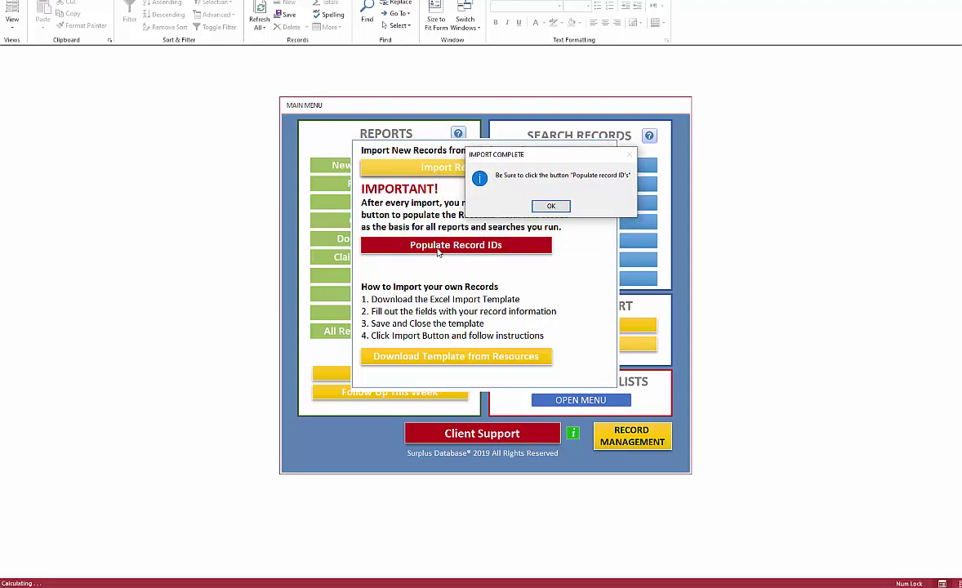
left_click(550, 207)
left_click(452, 246)
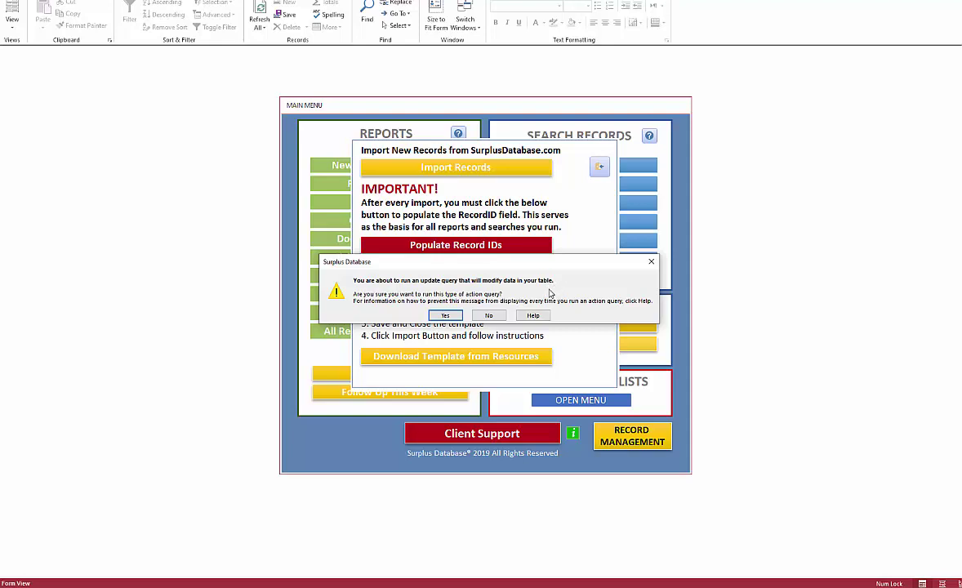
left_click(445, 316)
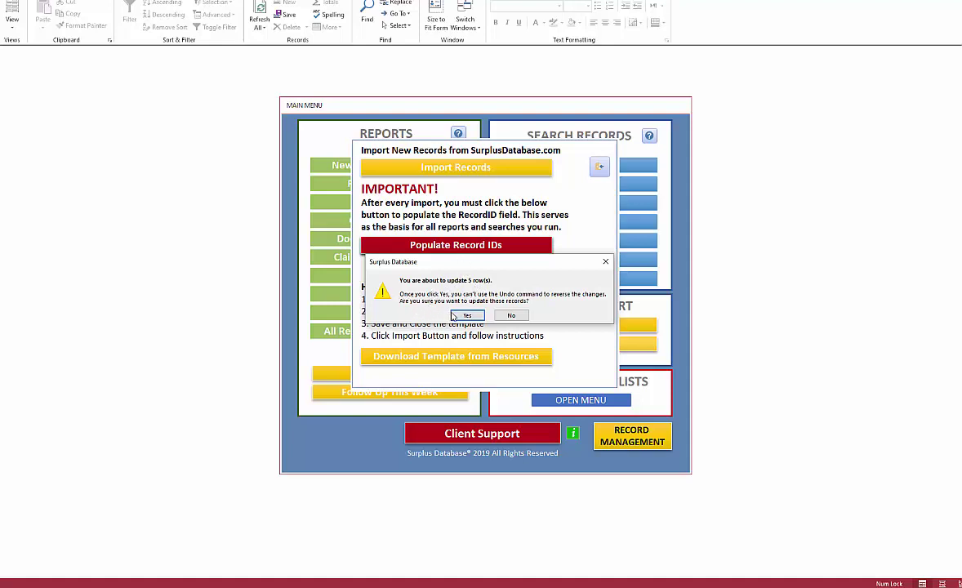
left_click(468, 315)
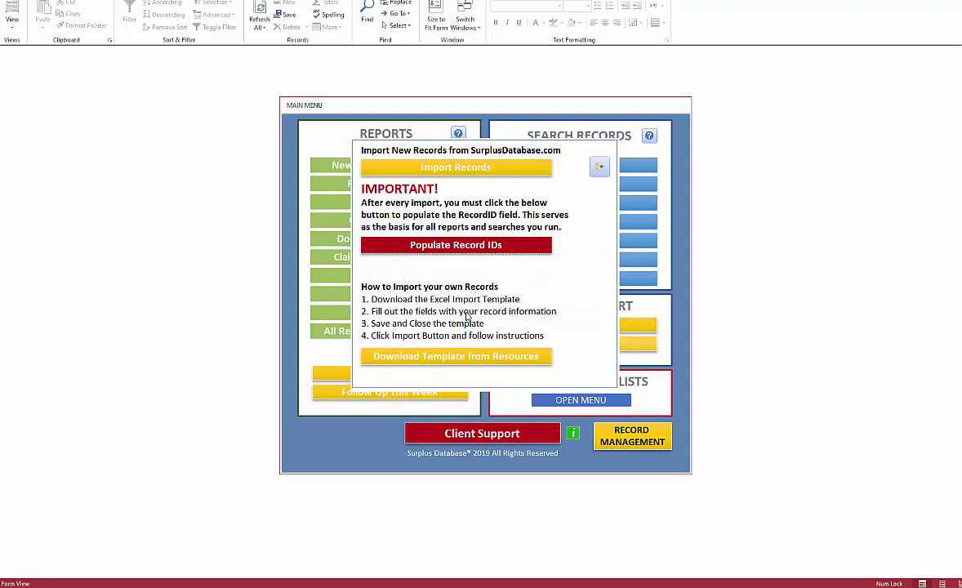
Open the New Records - No Status report and review the 5 imported records.
left_click(561, 160)
left_click(400, 167)
left_click_drag(285, 89, 416, 88)
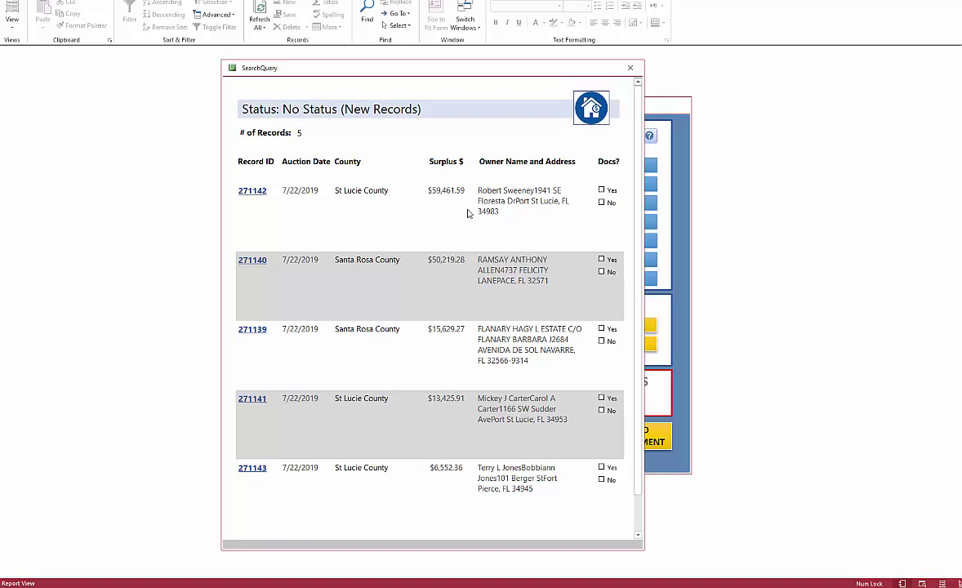
scroll(419, 400, "down", 1)
scroll(417, 400, "up", 1)
Close the report and run Record Management's Ignore All Under 15K, updating 2 rows.
left_click(629, 69)
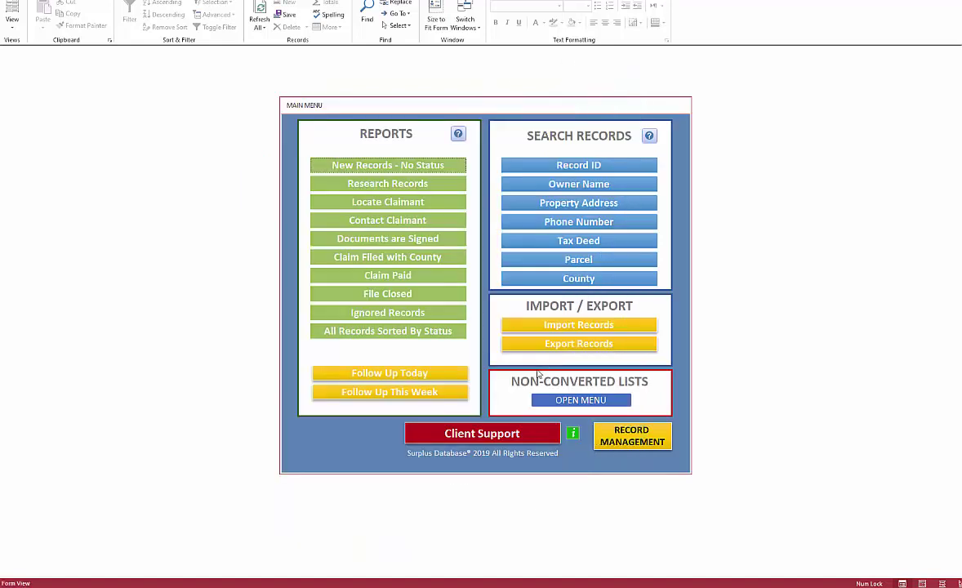
left_click(645, 435)
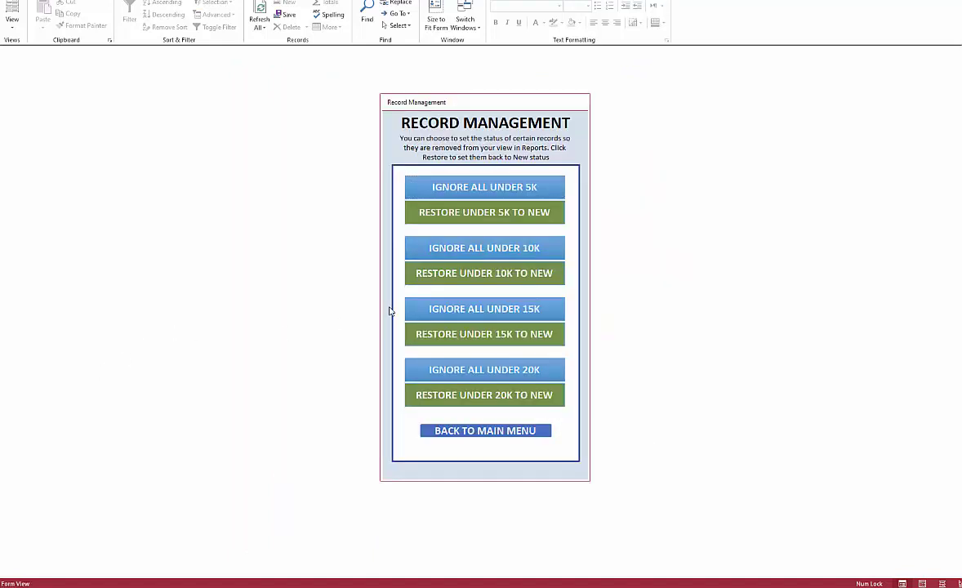
left_click(539, 313)
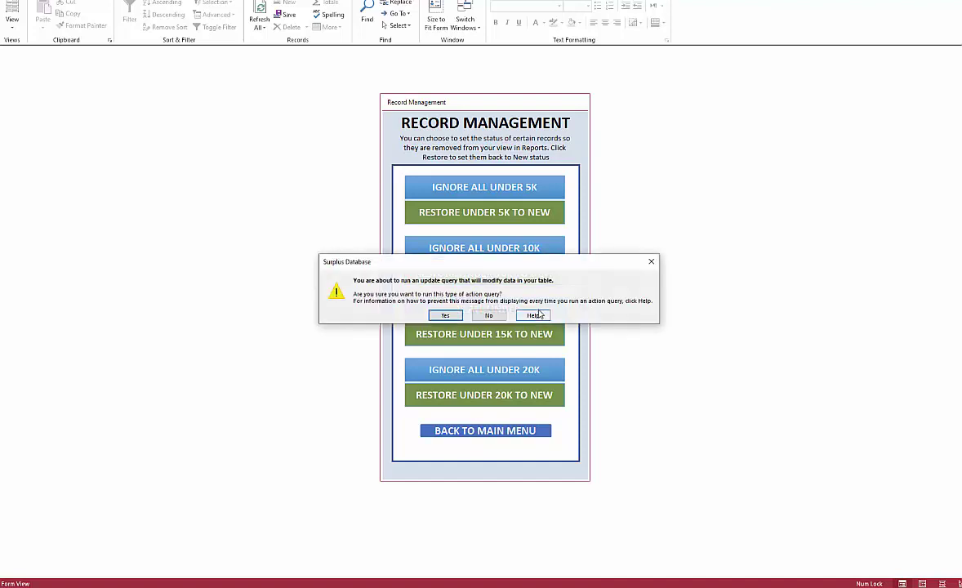
left_click(443, 315)
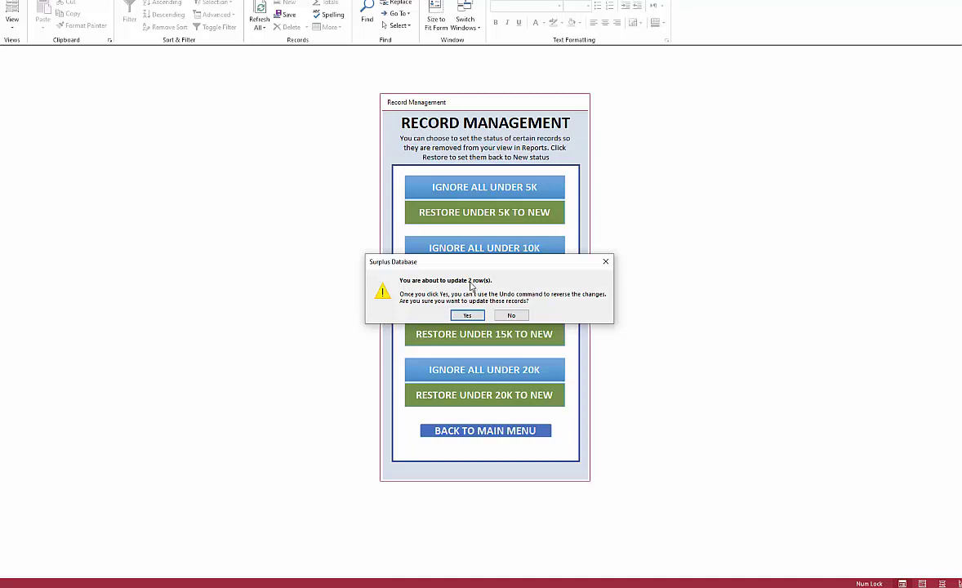
key("Return")
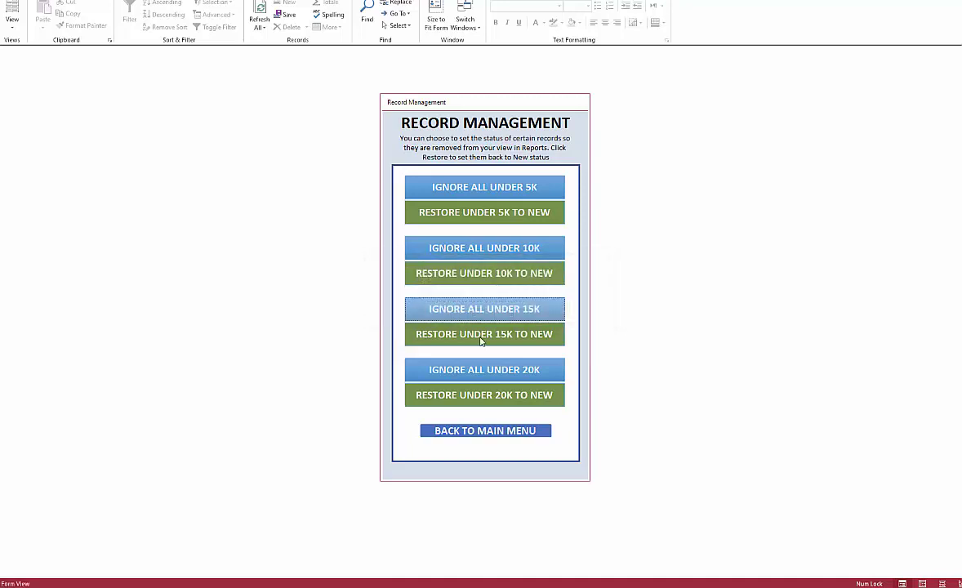
left_click(462, 431)
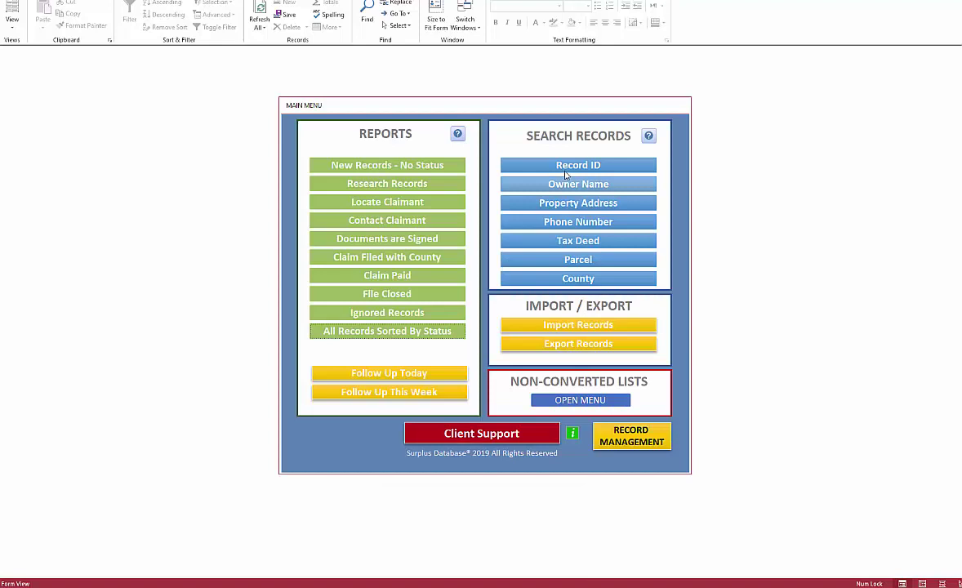
Open the New Records - No Status report, centre its window, and highlight ESTATE in the third record.
left_click(360, 166)
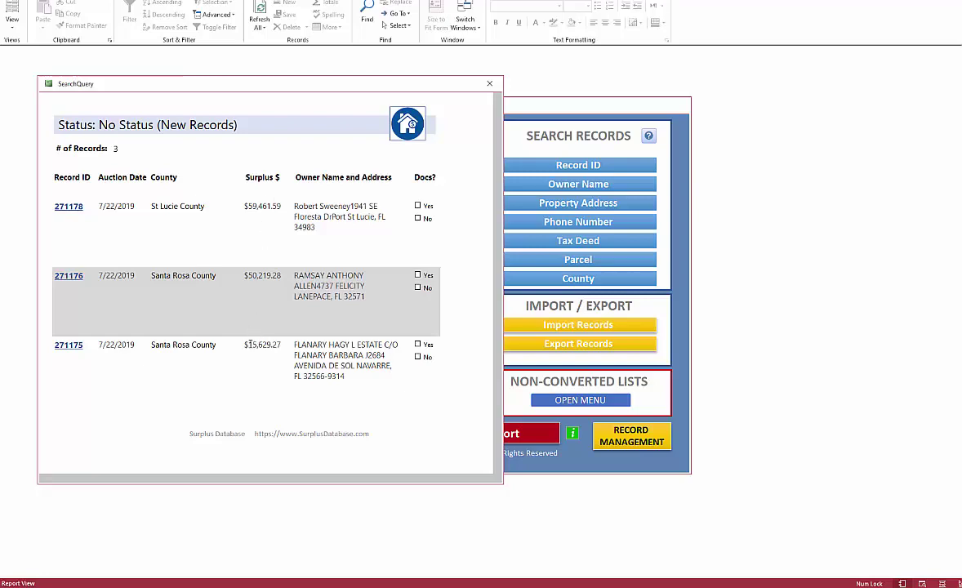
left_click_drag(245, 84, 436, 94)
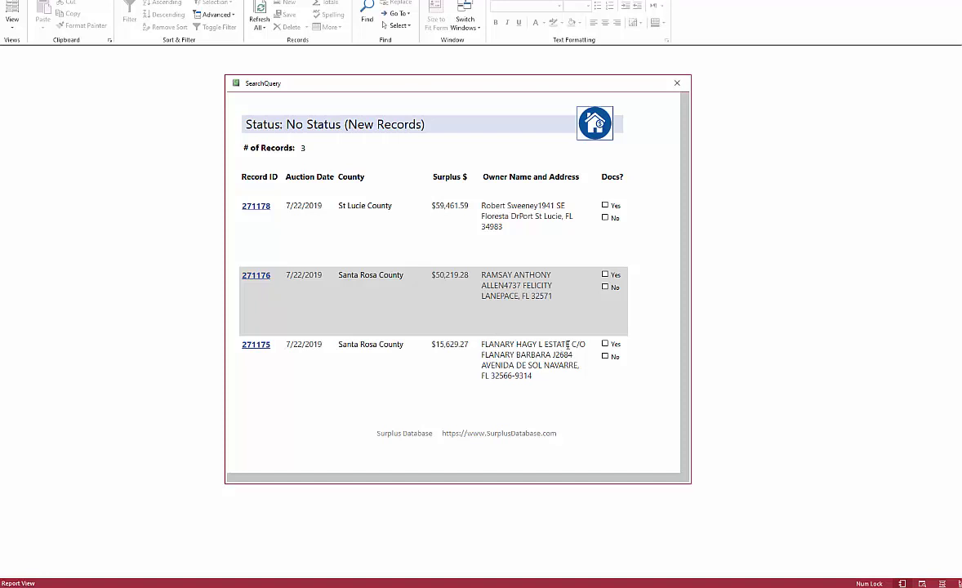
left_click_drag(569, 344, 544, 344)
Set the Record Status of estate record 271175 to Ignore Record.
left_click(262, 346)
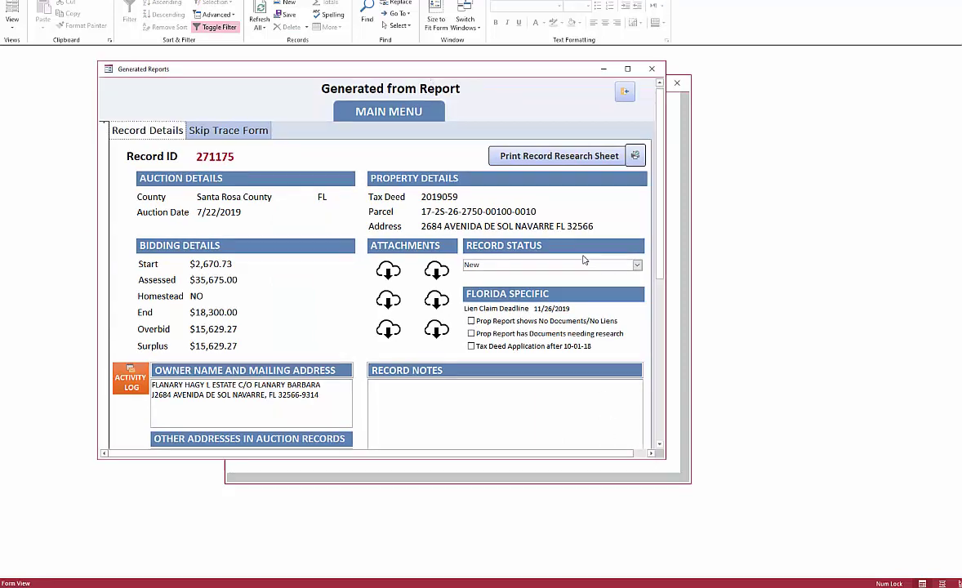
left_click(635, 265)
left_click(554, 291)
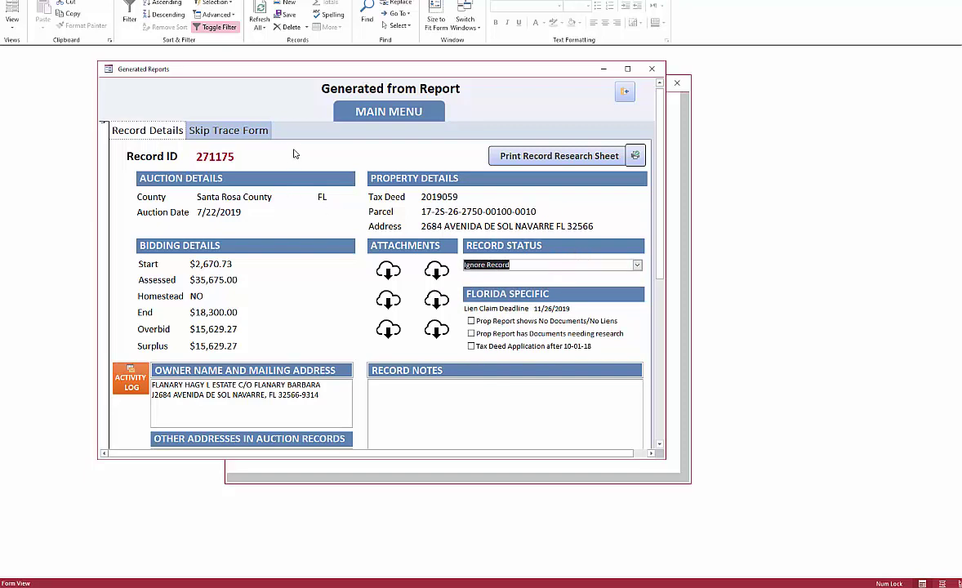
Close the record details form and the SearchQuery report, returning to the Main Menu.
left_click(650, 70)
left_click_drag(480, 85, 514, 99)
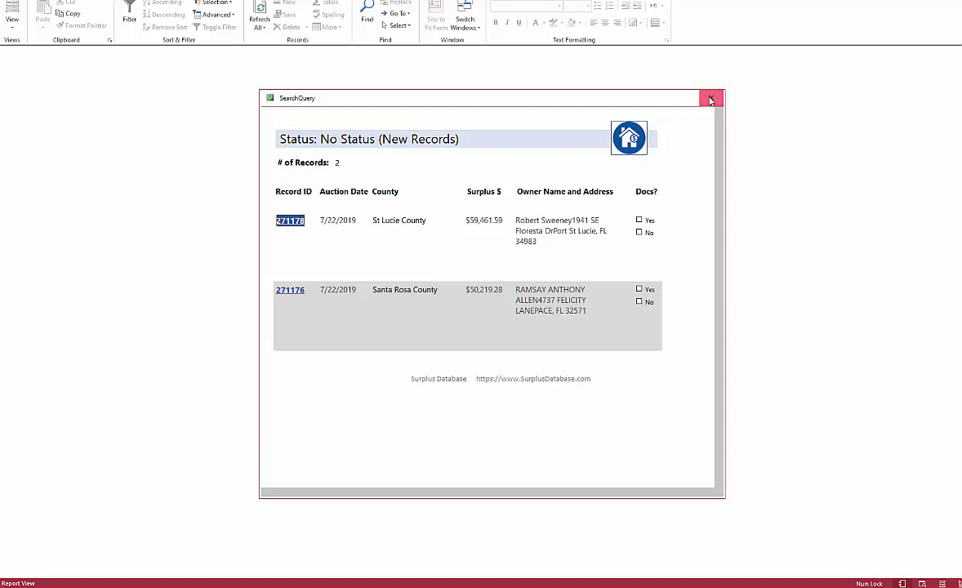
left_click(710, 100)
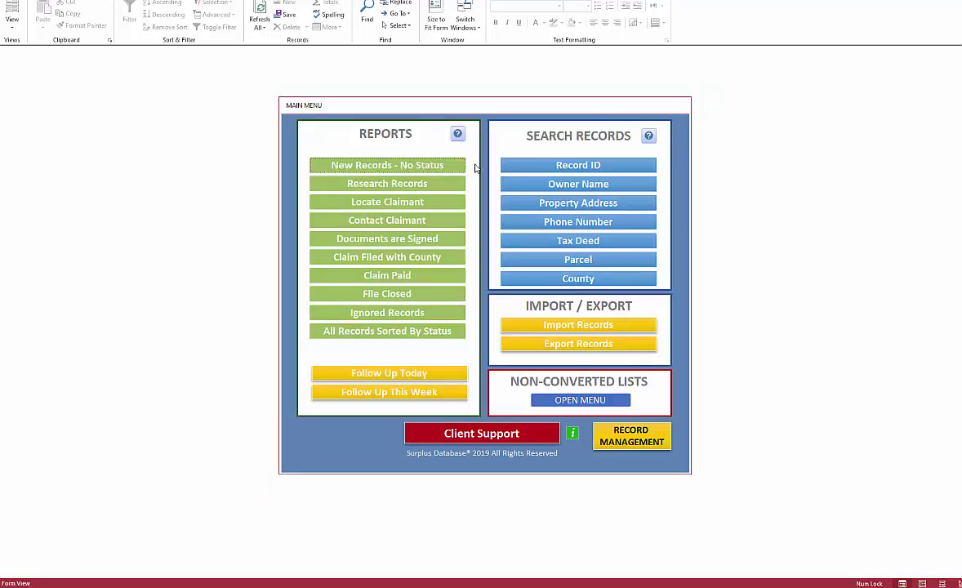